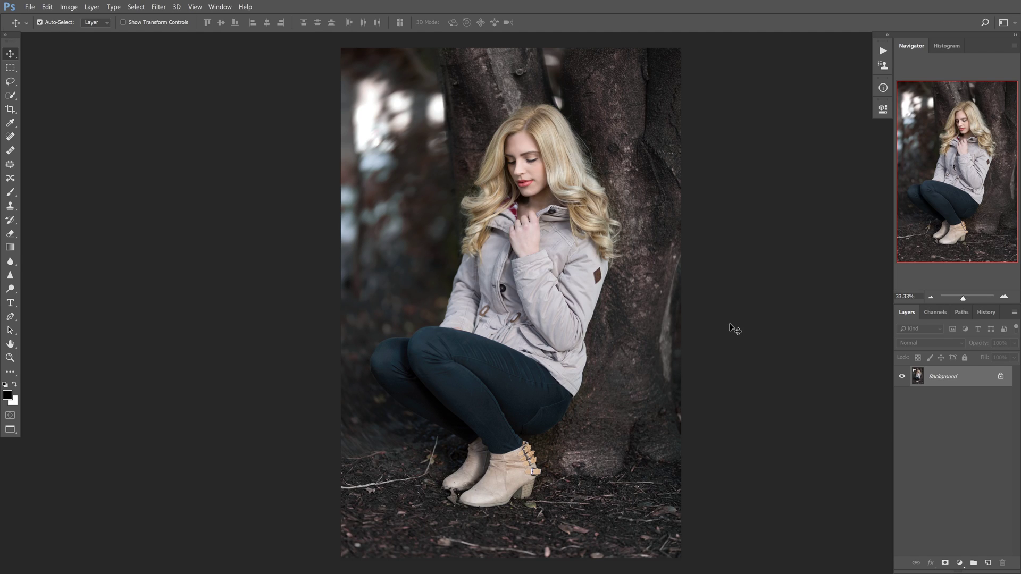
# Try a rectangular marquee on the photo, then switch to the Elliptical Marquee and draw a test oval
pyautogui.press('m')
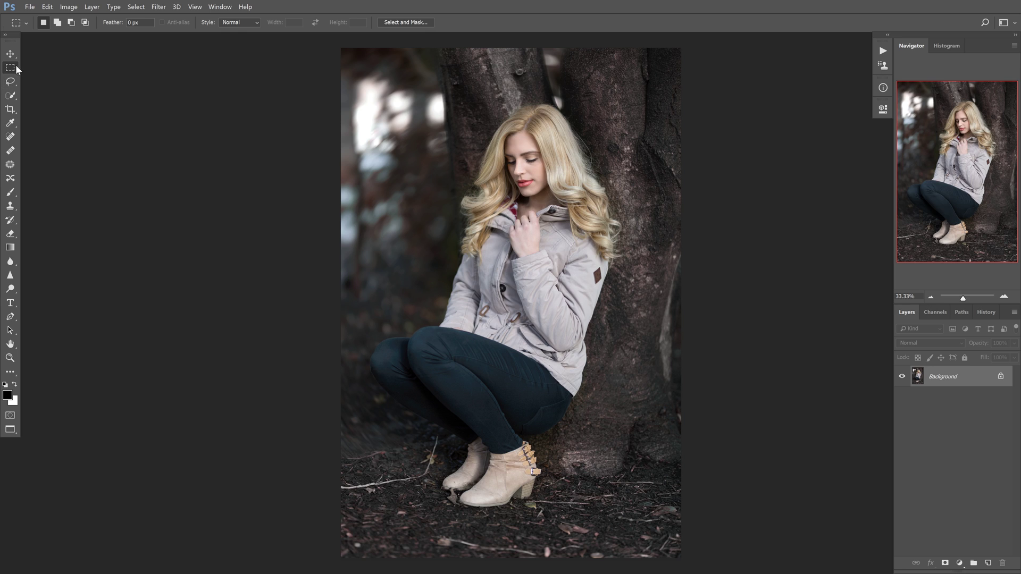
pyautogui.moveTo(380, 141)
pyautogui.mouseDown()
pyautogui.moveTo(485, 362)
pyautogui.moveTo(525, 379)
pyautogui.mouseUp()
pyautogui.hotkey('shift', 'm')
pyautogui.moveTo(421, 101); pyautogui.dragTo(633, 405)
# Pick the Elliptical Marquee Tool and draw an oval around the crouching woman and tree trunk
pyautogui.rightClick(13, 72)
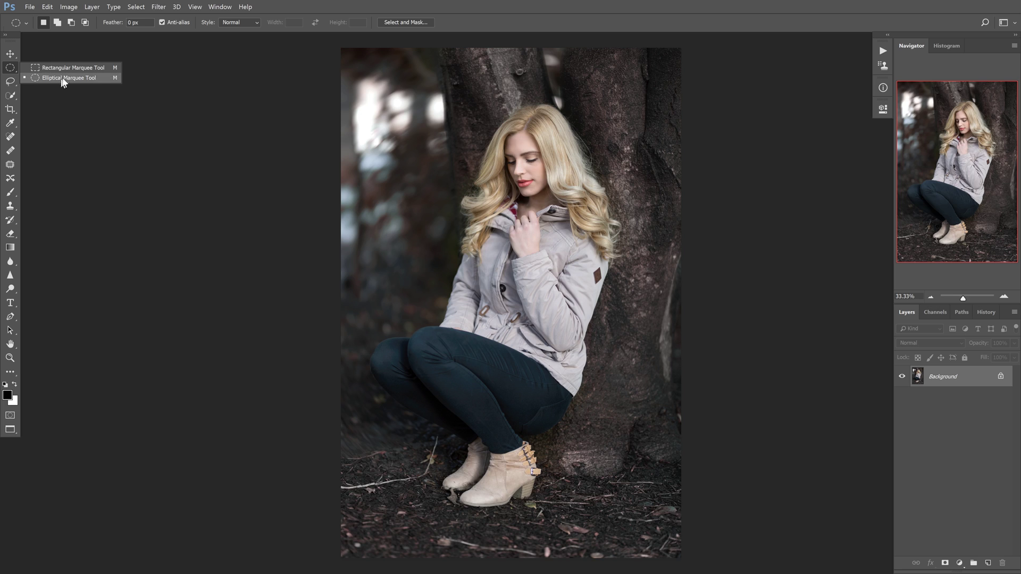
pyautogui.click(180, 159)
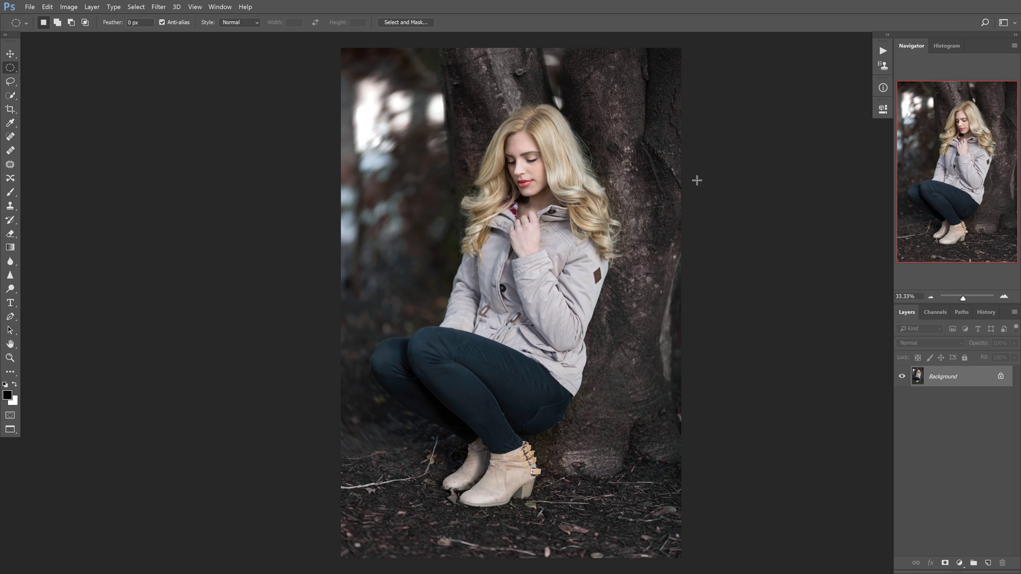
pyautogui.moveTo(435, 86); pyautogui.dragTo(665, 476)
# Add a Curves 1 layer pulled down to 155/100 and invert its mask to darken the surroundings
pyautogui.click(960, 562)
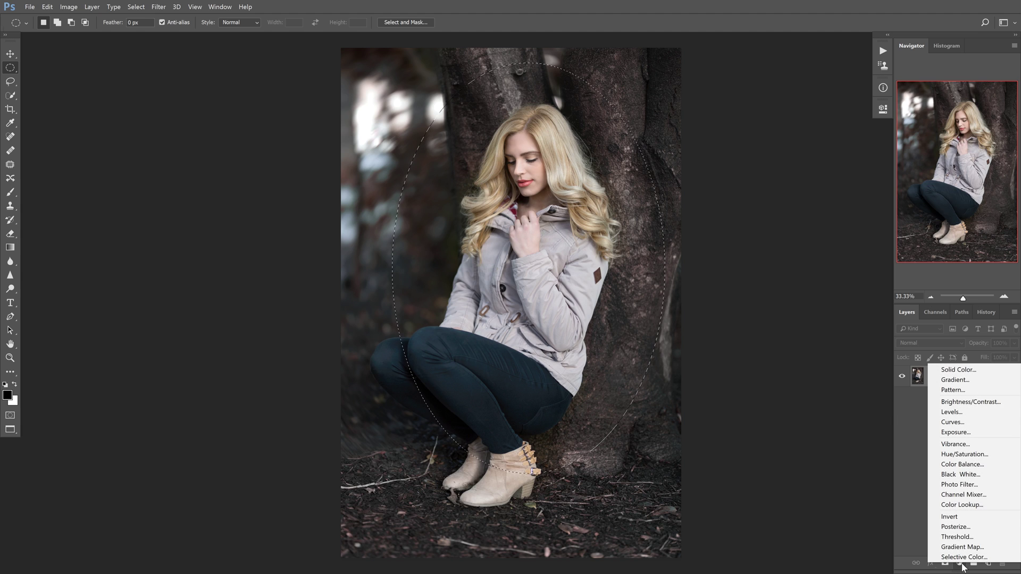
pyautogui.click(952, 422)
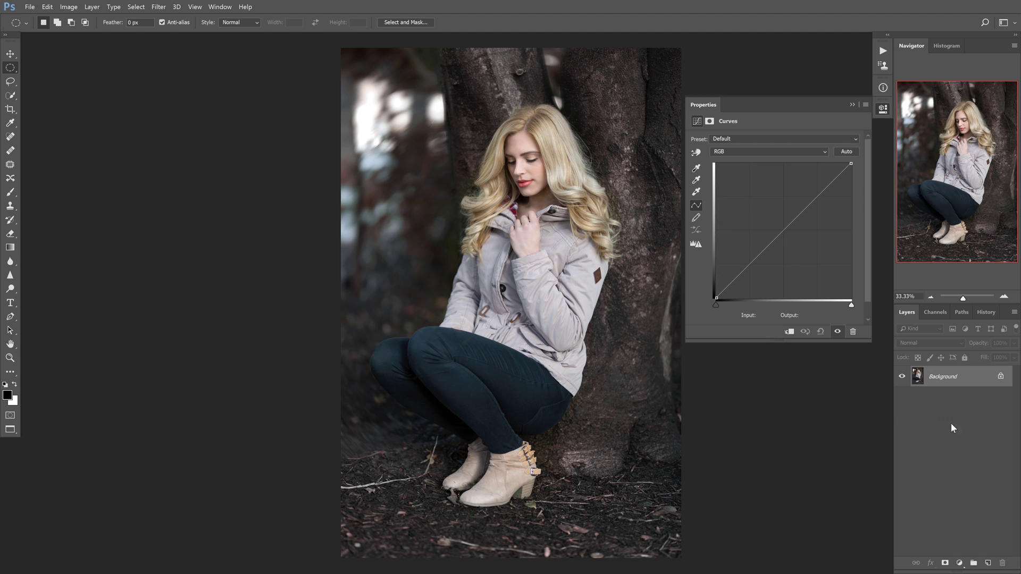
pyautogui.moveTo(786, 230); pyautogui.dragTo(799, 245)
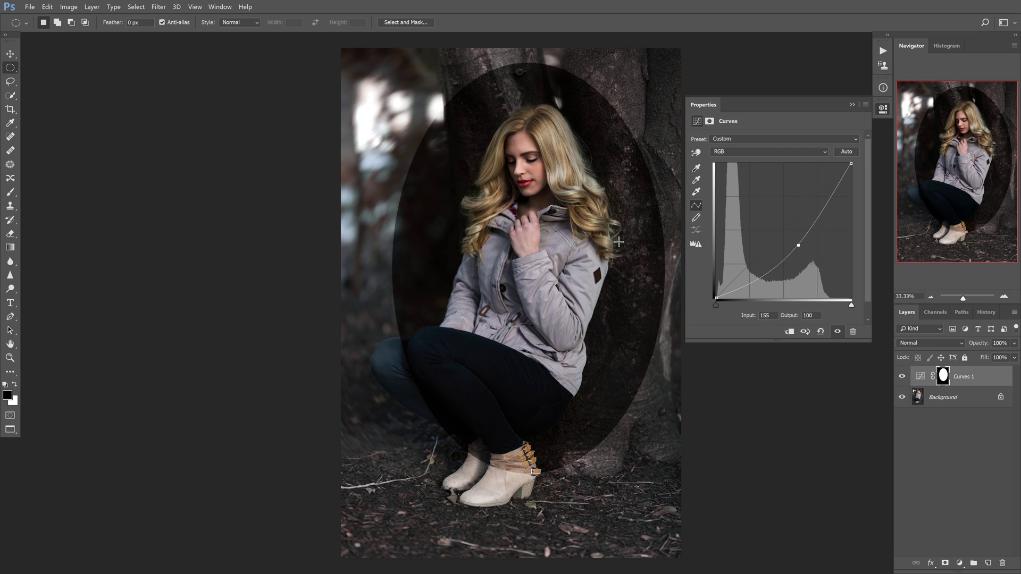
pyautogui.hotkey('ctrl', 'i')
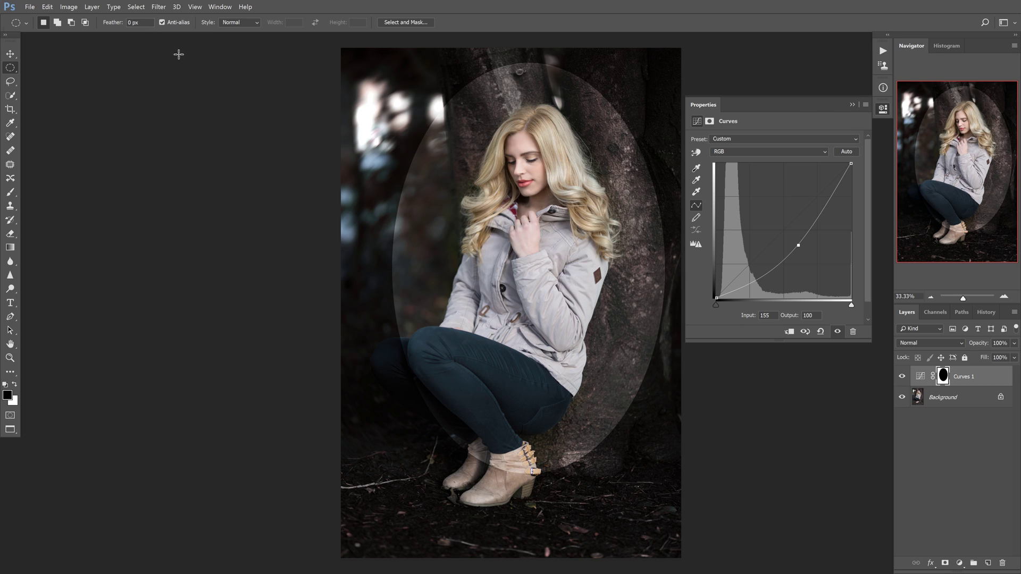
pyautogui.click(158, 7)
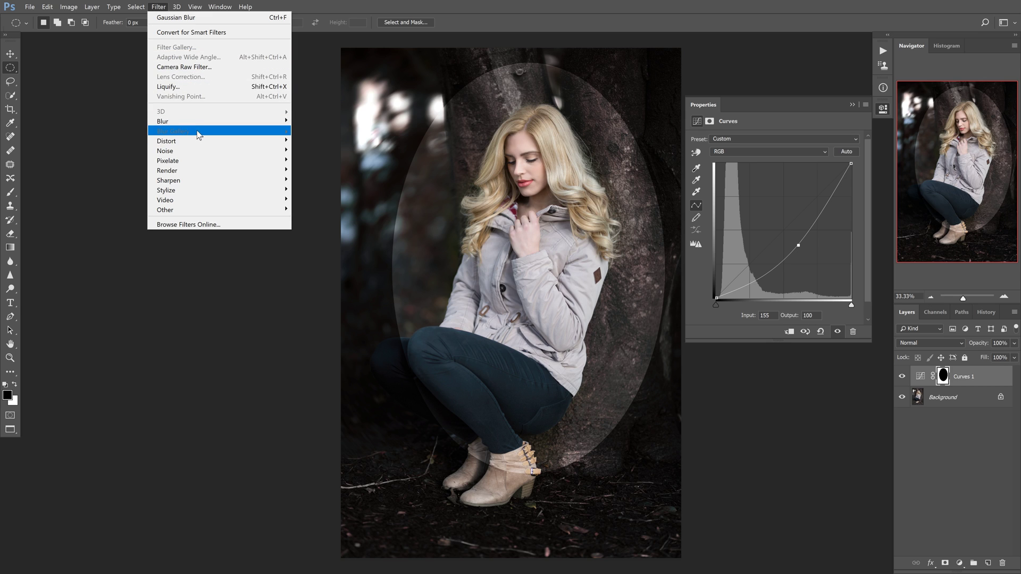
# Apply a 400-pixel Gaussian Blur to the Curves 1 mask and show the mask as a red overlay
pyautogui.moveTo(197, 123)
pyautogui.click(119, 161)
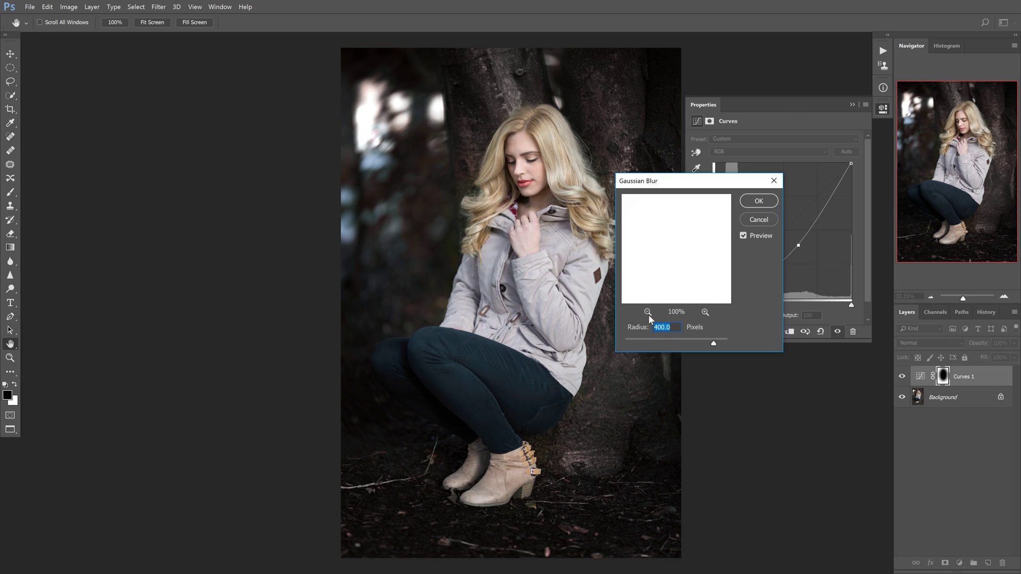
pyautogui.click(756, 202)
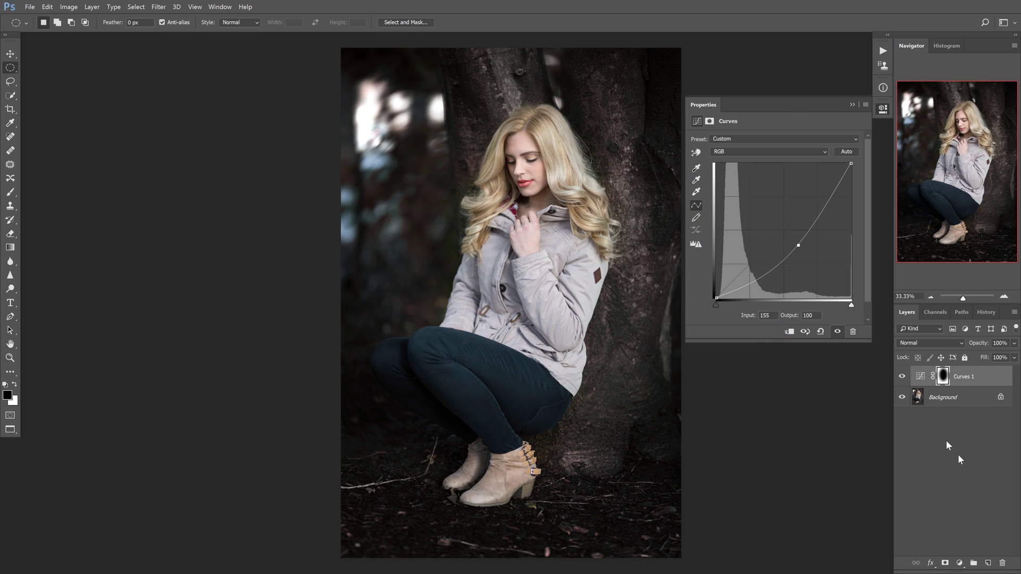
pyautogui.press('\\')
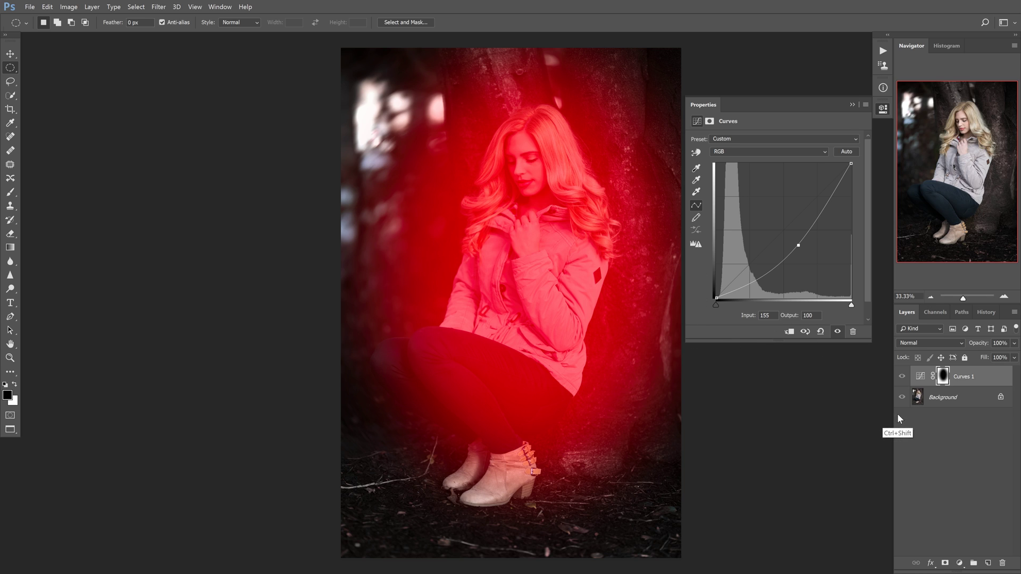
# Reapply Gaussian Blur to the Curves 1 mask with a 100-pixel radius
pyautogui.hotkey('ctrl', 'alt', 'f')
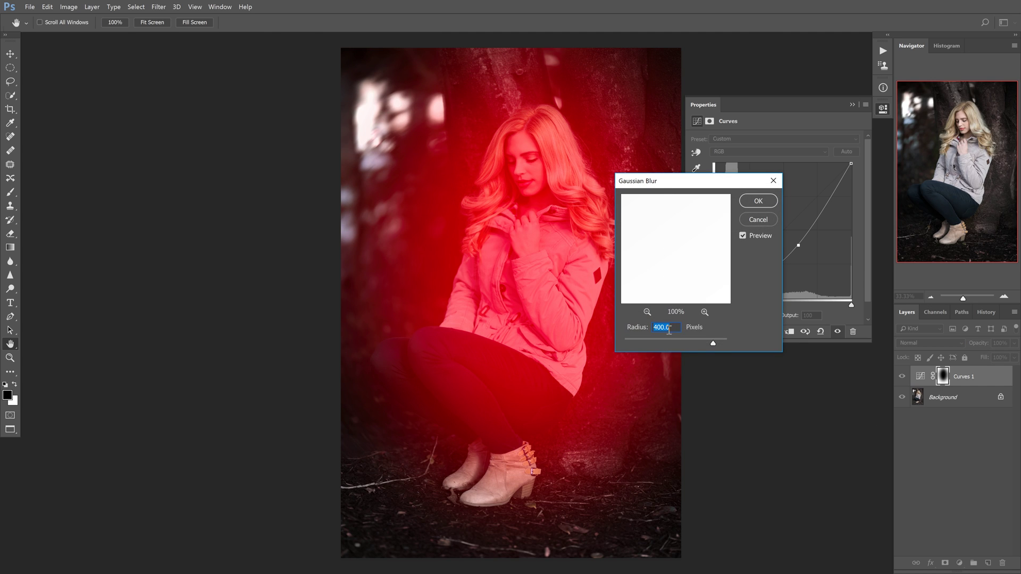
pyautogui.write('20')
pyautogui.press('BackSpace')
pyautogui.press('BackSpace')
pyautogui.write('1')
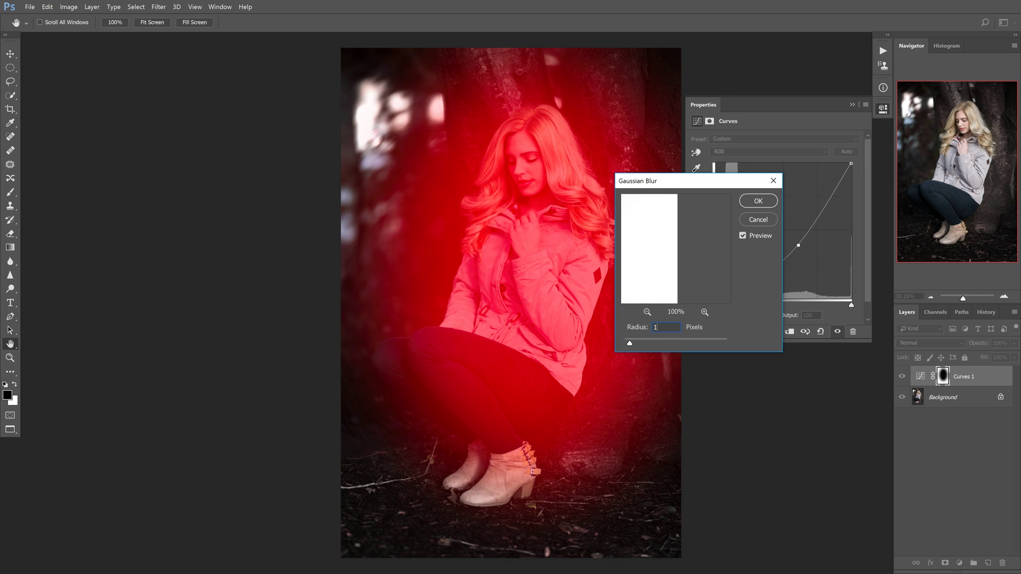
pyautogui.press('BackSpace')
pyautogui.write('100')
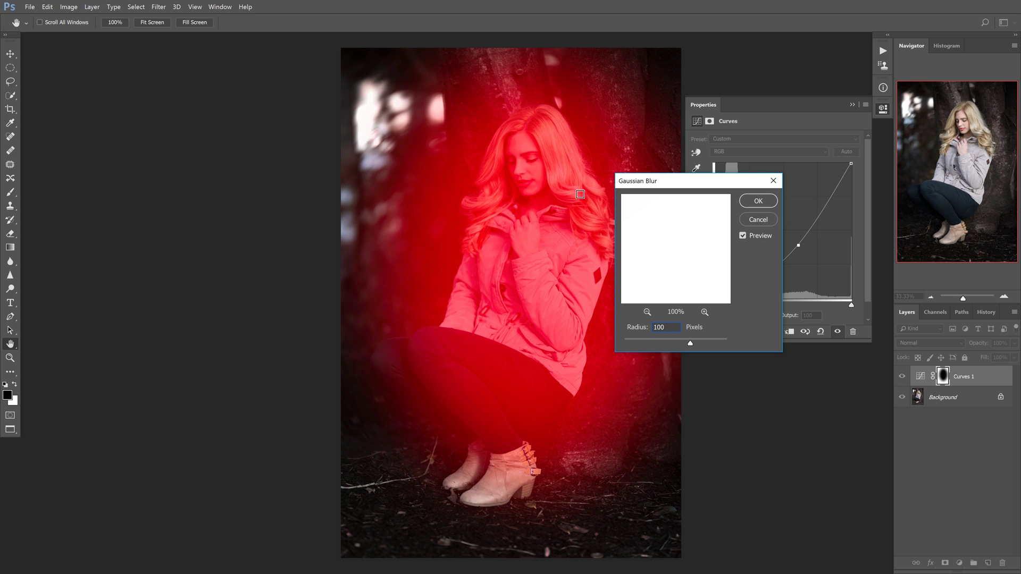
pyautogui.click(760, 206)
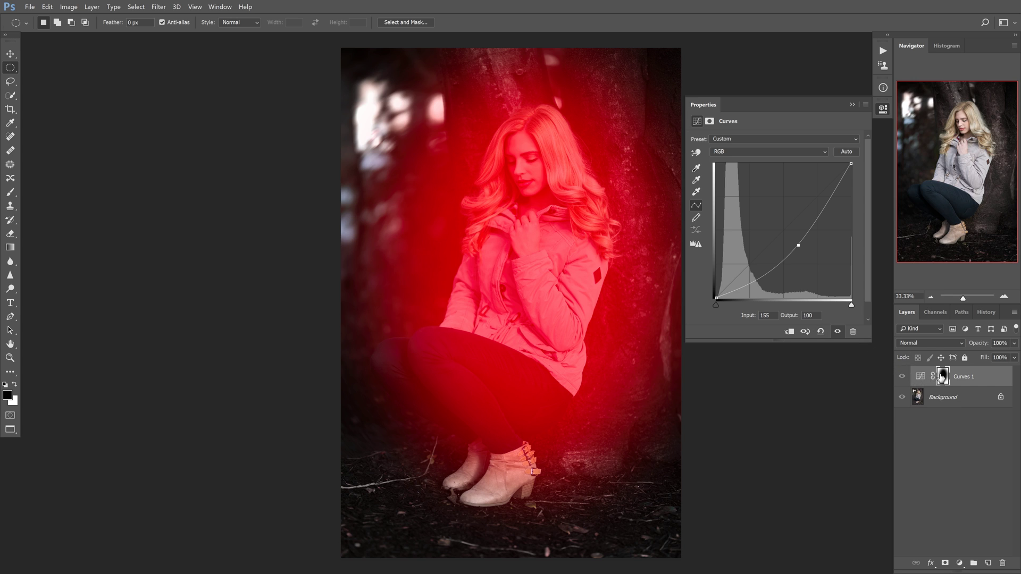
pyautogui.press('b')
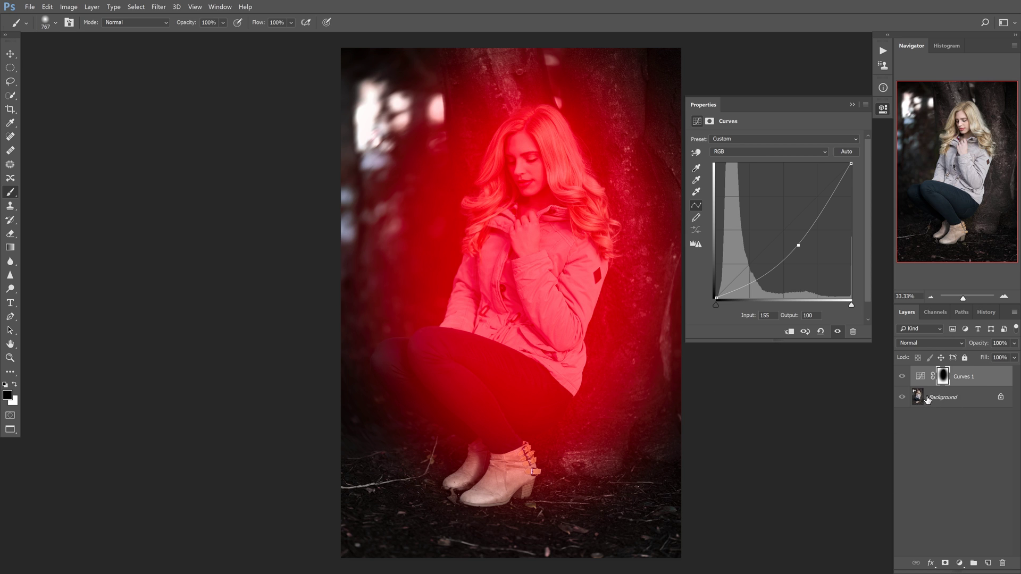
# Hide the mask overlay and retune the Curves 1 point to input 153, output 108
pyautogui.press('\\')
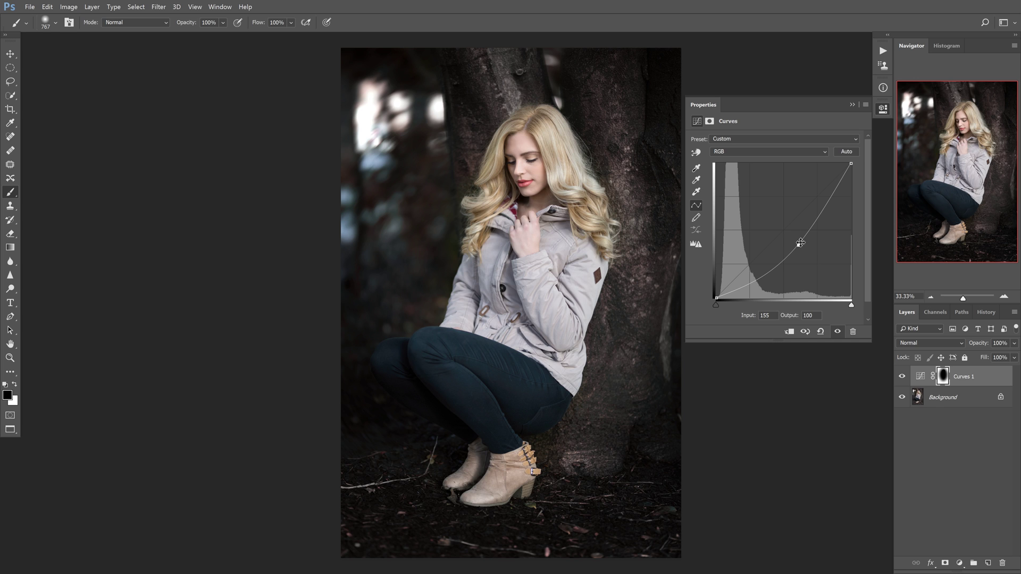
pyautogui.moveTo(801, 242)
pyautogui.mouseDown()
pyautogui.moveTo(798, 224)
pyautogui.moveTo(815, 265)
pyautogui.moveTo(789, 231)
pyautogui.moveTo(809, 253)
pyautogui.moveTo(801, 242)
pyautogui.mouseUp()
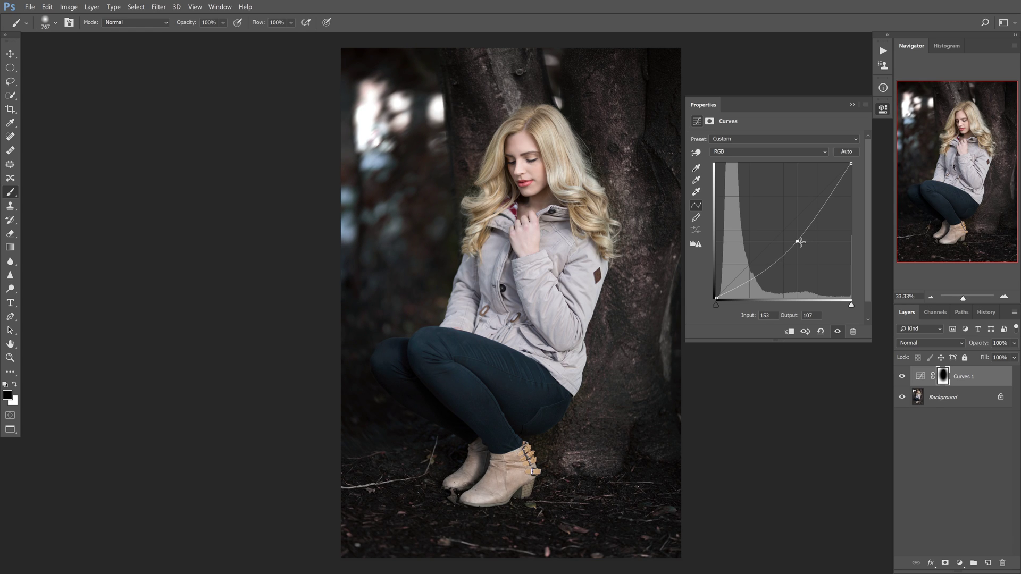
pyautogui.click(852, 105)
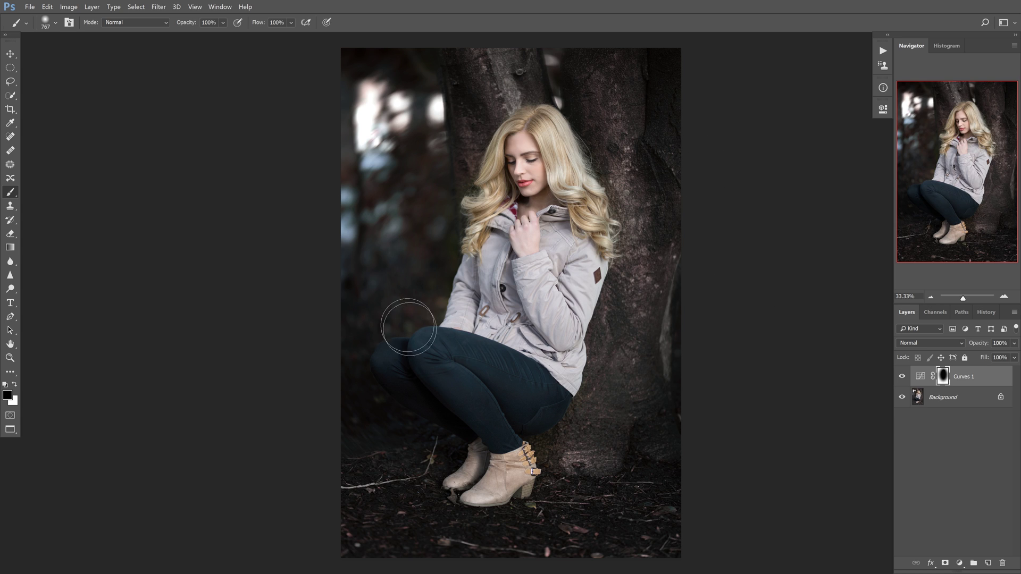
# Add a Curves 2 contrast curve (shadows 71/55) and move Curves 1's point to 139/121
pyautogui.click(960, 562)
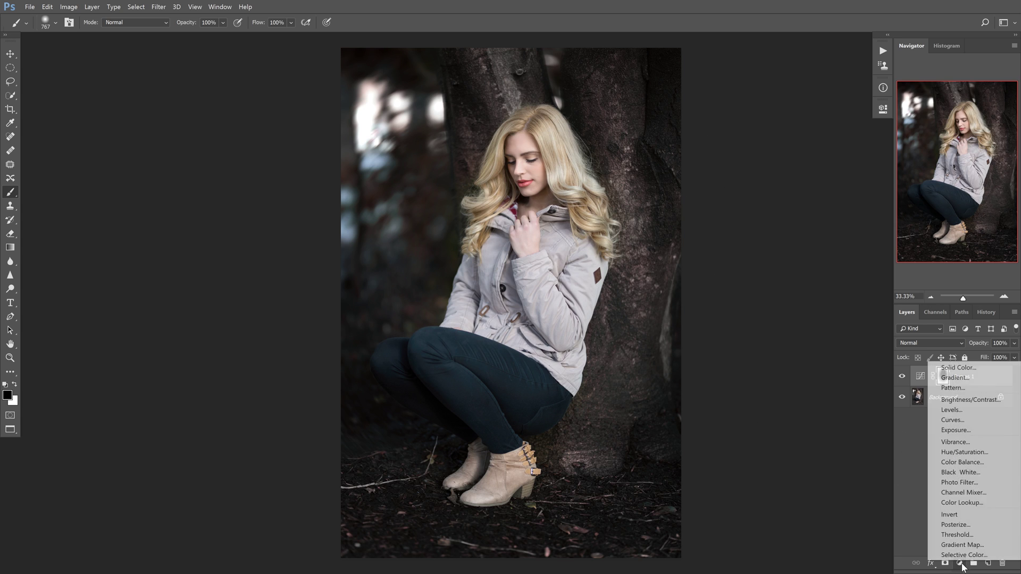
pyautogui.click(971, 420)
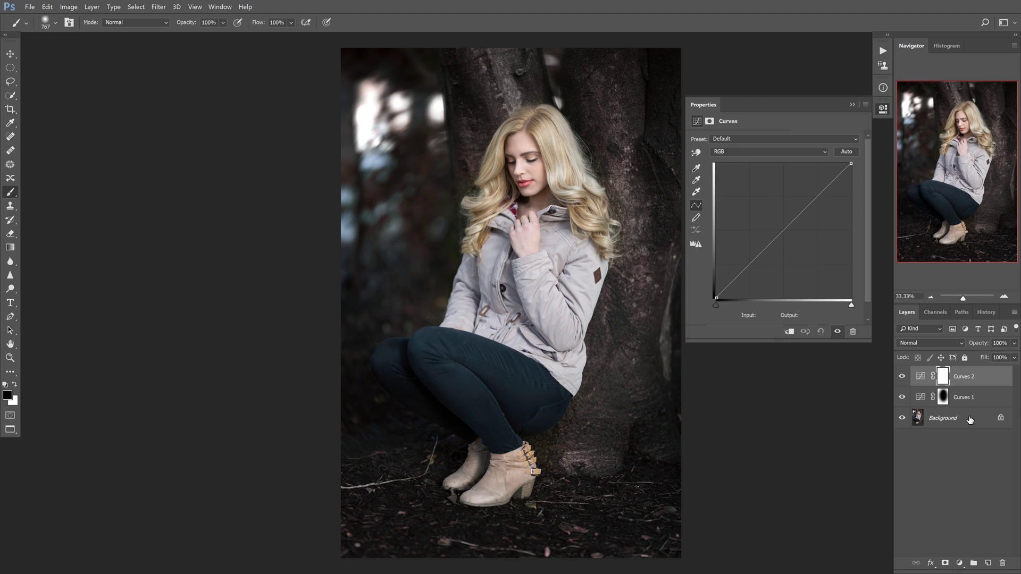
pyautogui.click(754, 268)
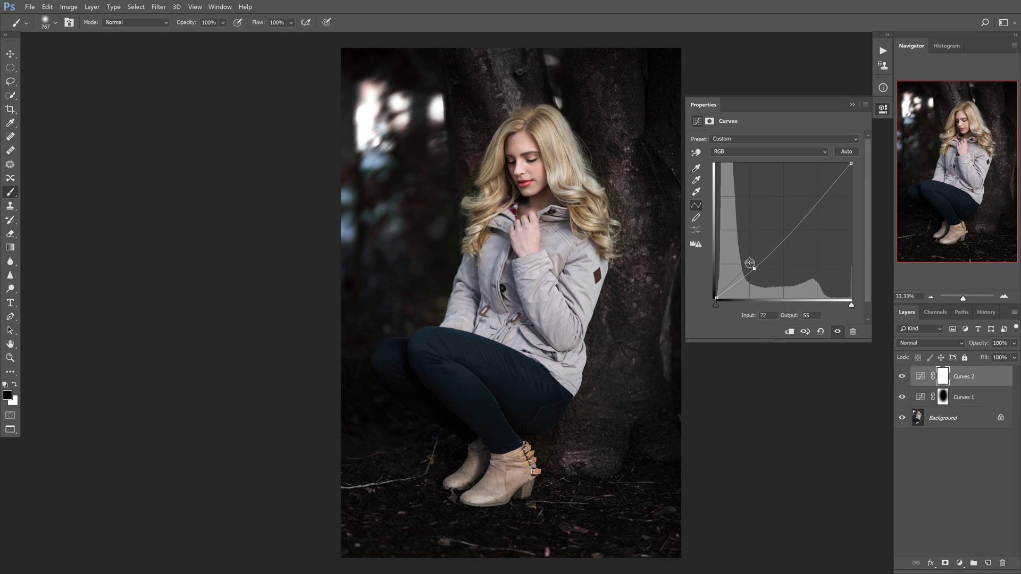
pyautogui.click(816, 206)
pyautogui.moveTo(817, 205); pyautogui.dragTo(817, 198)
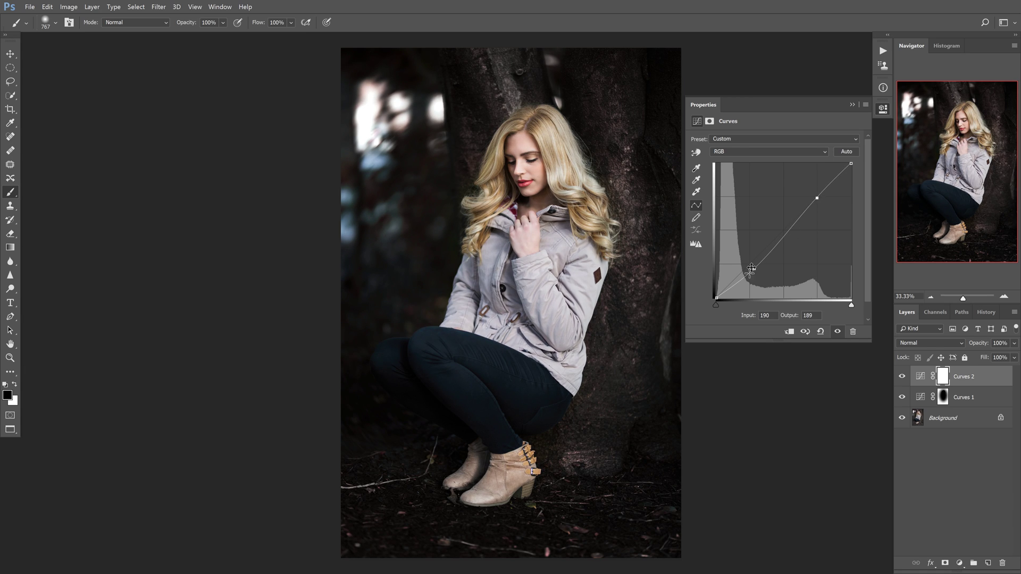
pyautogui.moveTo(756, 268); pyautogui.dragTo(755, 268)
pyautogui.click(924, 400)
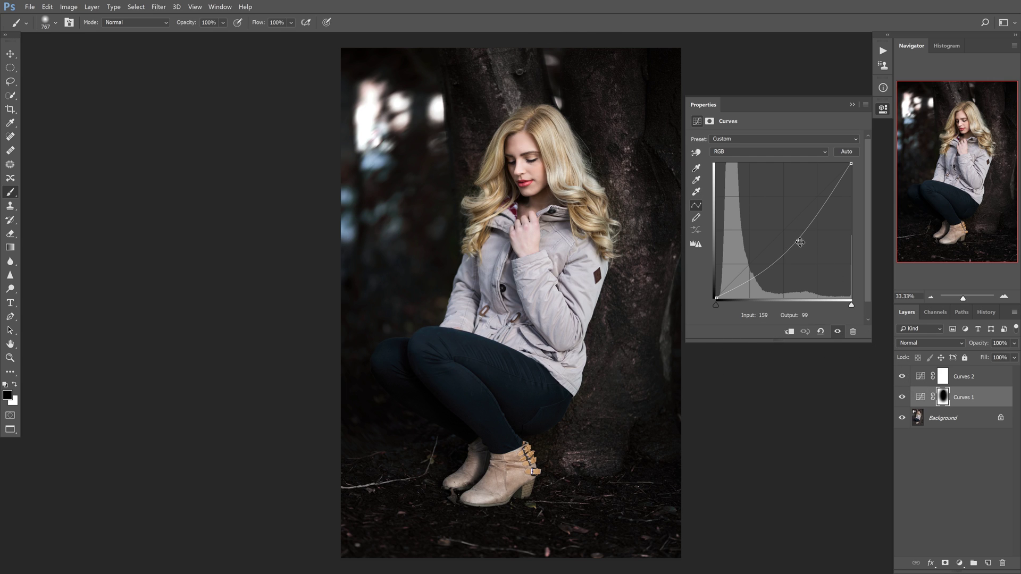
pyautogui.moveTo(800, 242); pyautogui.dragTo(790, 235)
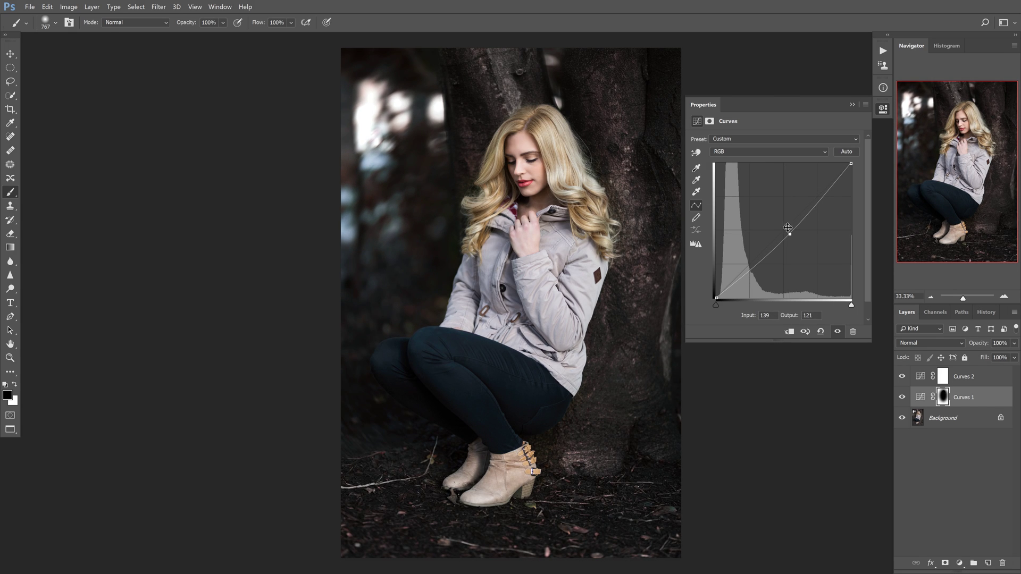
# Toggle Curves 1's visibility to compare the photo with and without its darkening
pyautogui.click(853, 103)
pyautogui.click(902, 398)
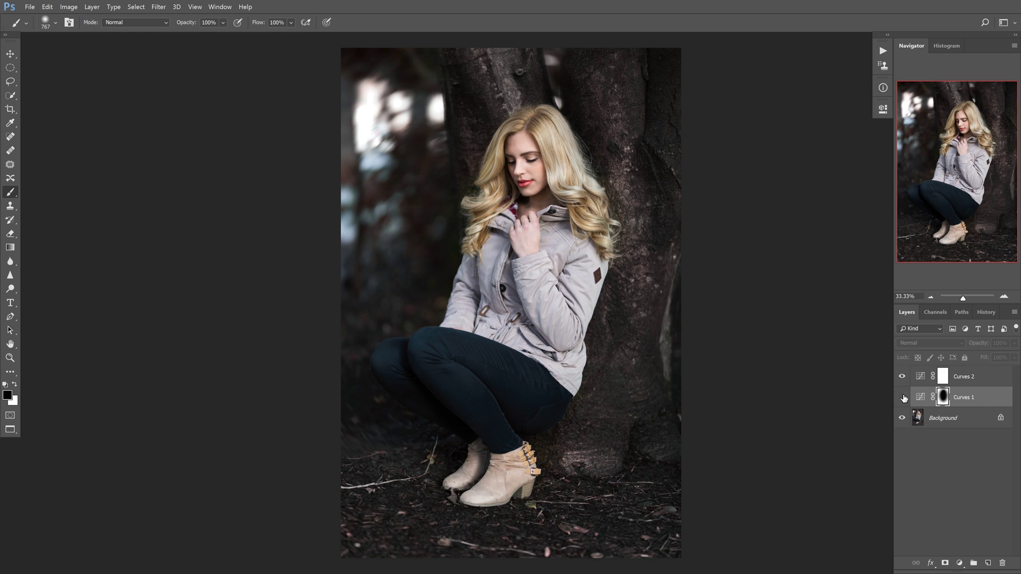
pyautogui.click(902, 398)
pyautogui.click(902, 398)
pyautogui.click(902, 398)
pyautogui.click(904, 398)
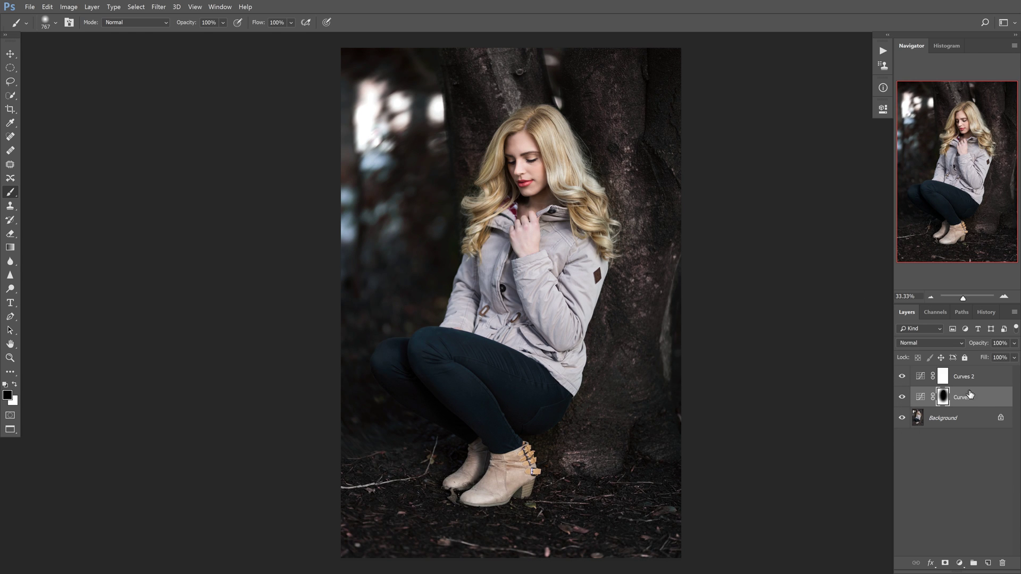
# Group Curves 1 and Curves 2 into a group named 'vignette'
pyautogui.keyDown('ctrl'); pyautogui.click(965, 378); pyautogui.keyUp('ctrl')
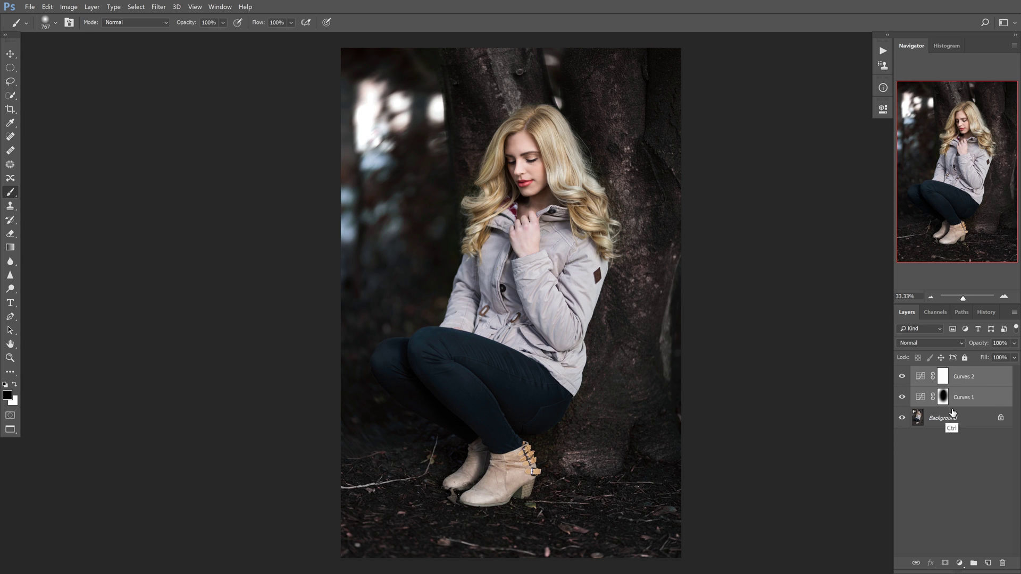
pyautogui.hotkey('ctrl', 'g')
pyautogui.doubleClick(941, 373)
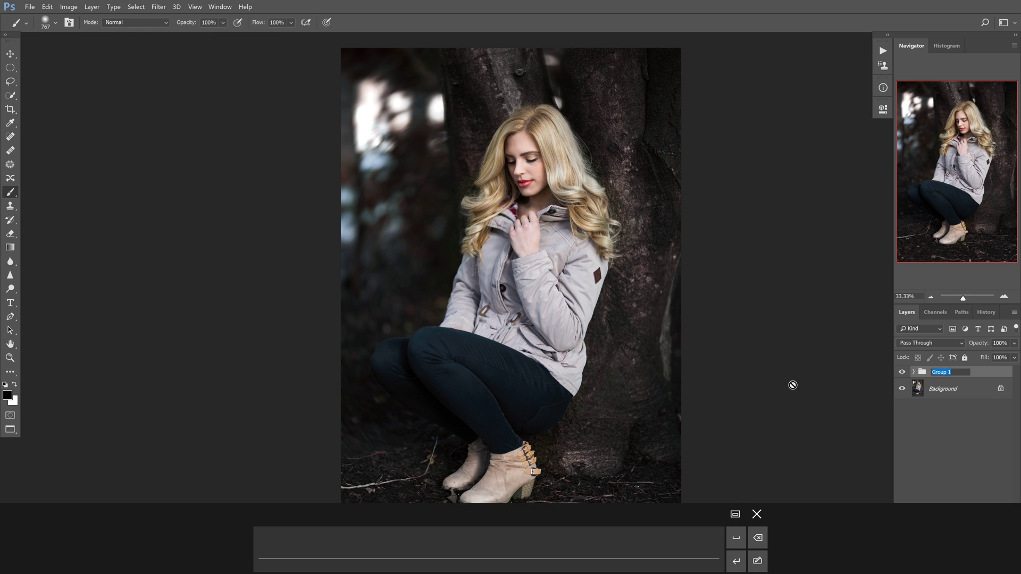
pyautogui.write('vigne')
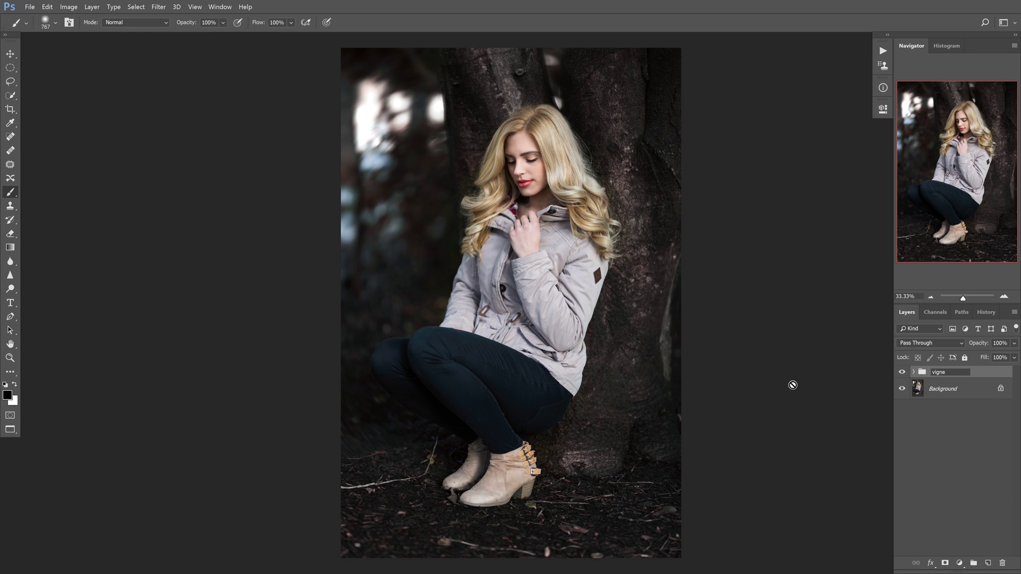
pyautogui.write('tte')
pyautogui.press('Return')
# Toggle the vignette group on and off to compare, then expand it to show its layers
pyautogui.click(903, 373)
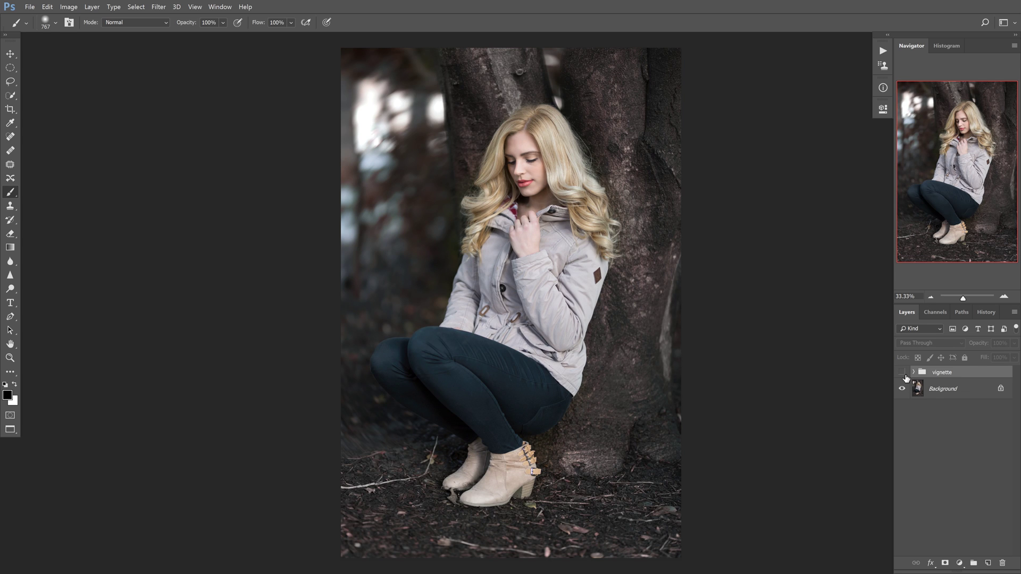
pyautogui.click(905, 374)
pyautogui.click(904, 374)
pyautogui.click(905, 375)
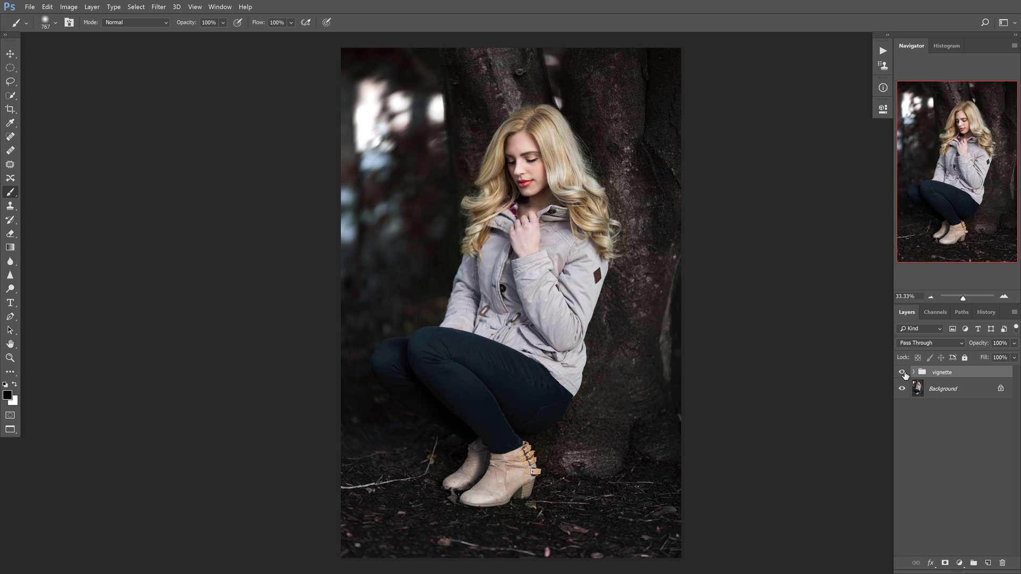
pyautogui.click(904, 374)
pyautogui.click(904, 373)
pyautogui.click(914, 372)
pyautogui.click(914, 373)
pyautogui.click(914, 372)
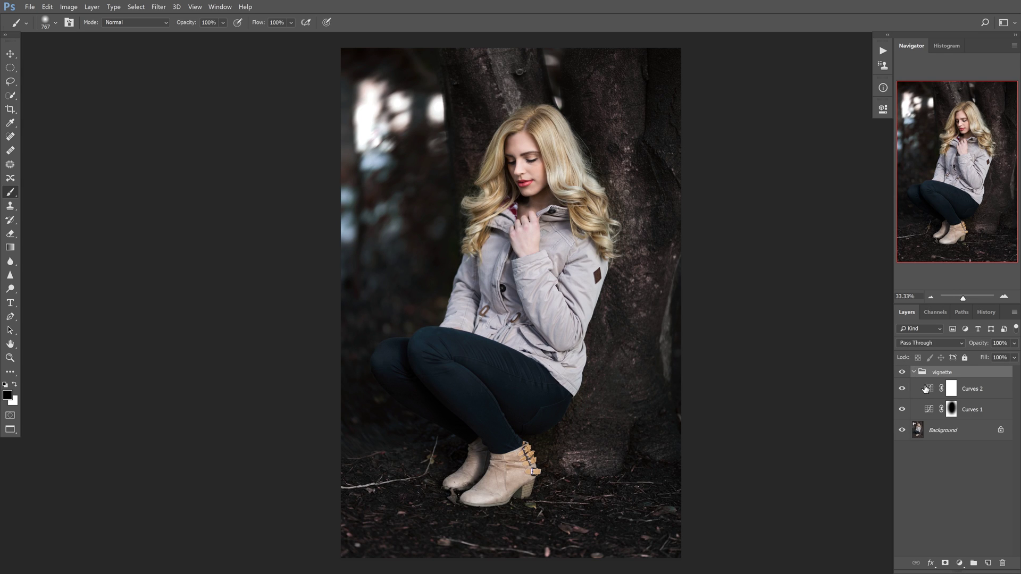
# Add a shadow point on the Curves 2 curve and nudge it up slightly
pyautogui.doubleClick(925, 389)
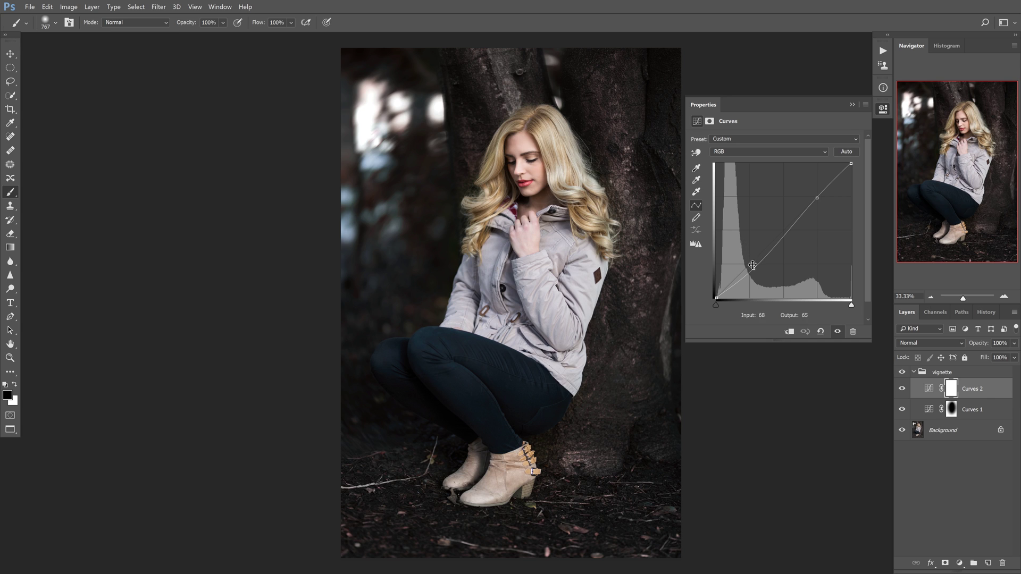
pyautogui.click(754, 268)
pyautogui.moveTo(754, 263); pyautogui.dragTo(754, 261)
# Reshape Curves 1 into a gentle S with its point at input 143, output 115
pyautogui.click(930, 410)
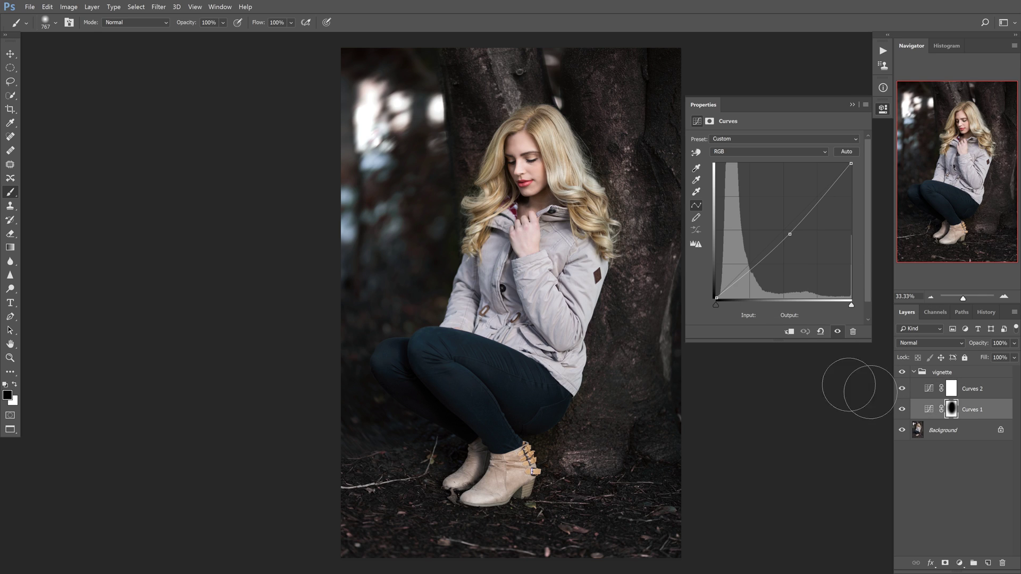
pyautogui.moveTo(790, 234); pyautogui.dragTo(793, 237)
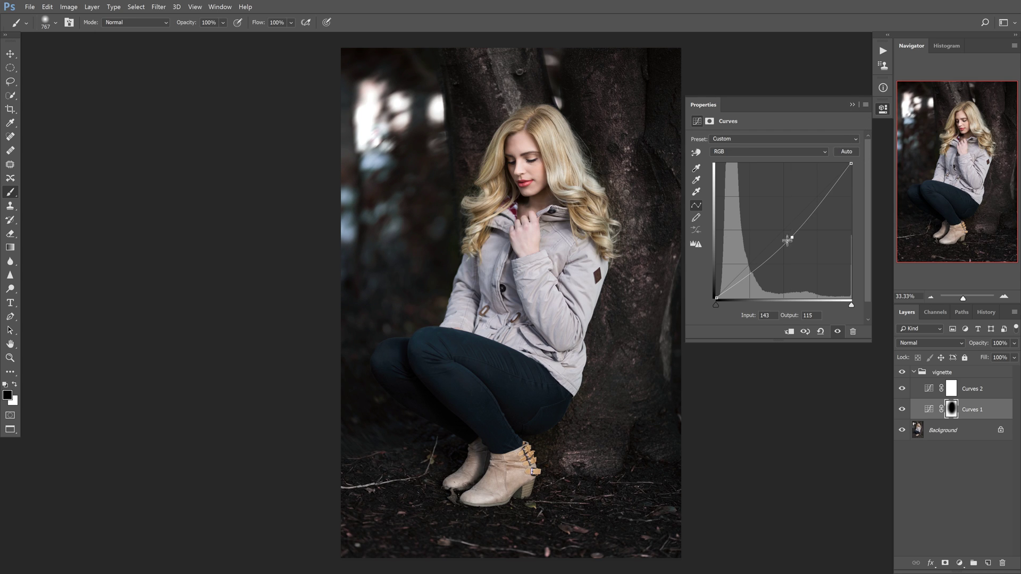
pyautogui.click(852, 105)
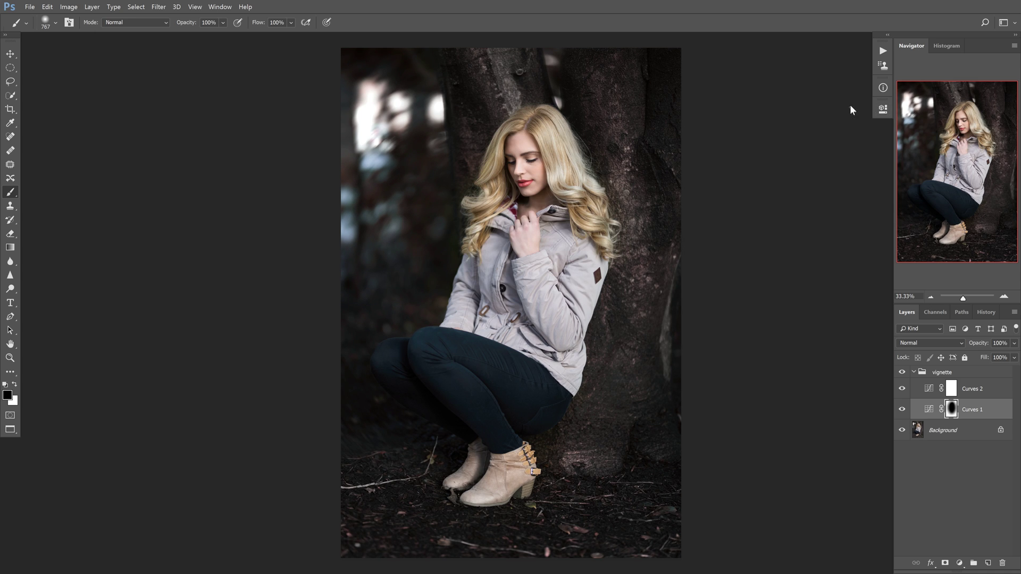
pyautogui.click(902, 372)
pyautogui.click(902, 372)
pyautogui.click(902, 372)
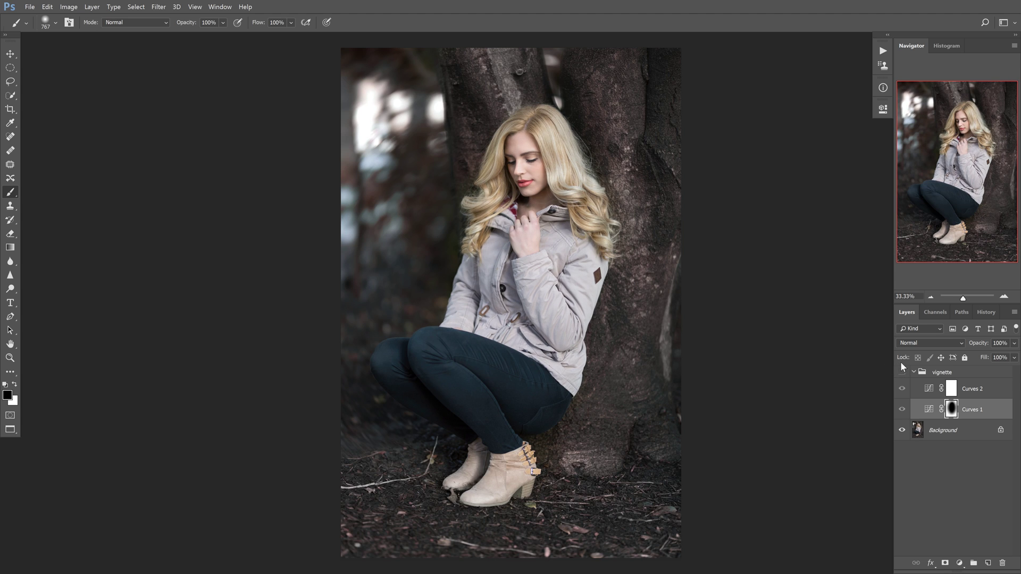
pyautogui.click(902, 372)
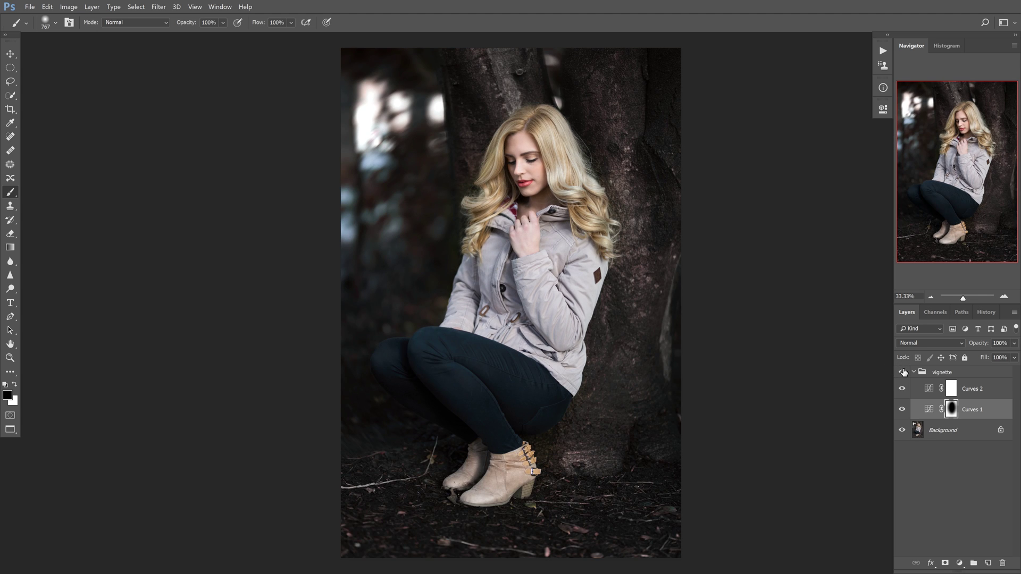
pyautogui.click(903, 372)
pyautogui.click(902, 373)
pyautogui.click(902, 372)
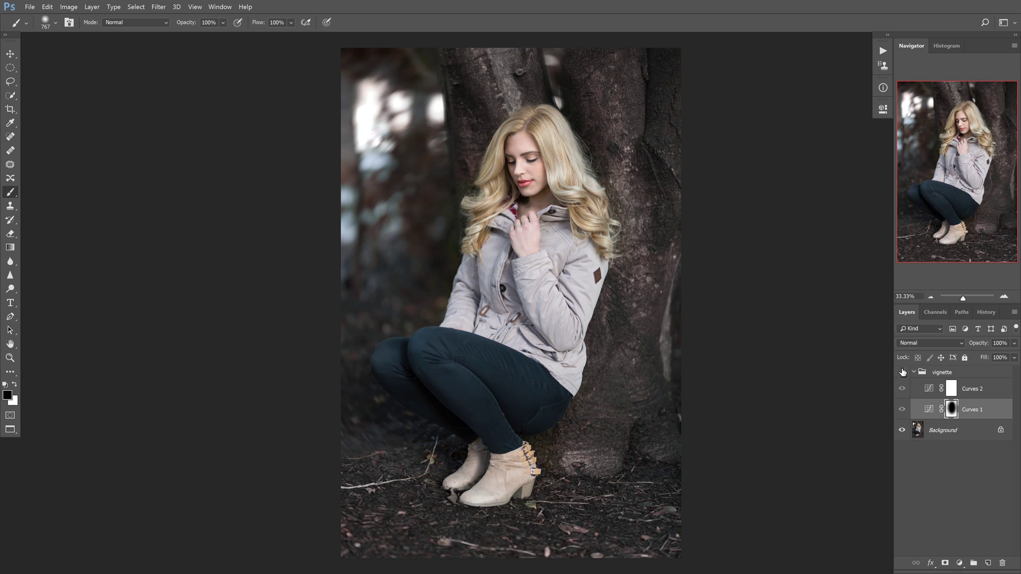
pyautogui.click(902, 372)
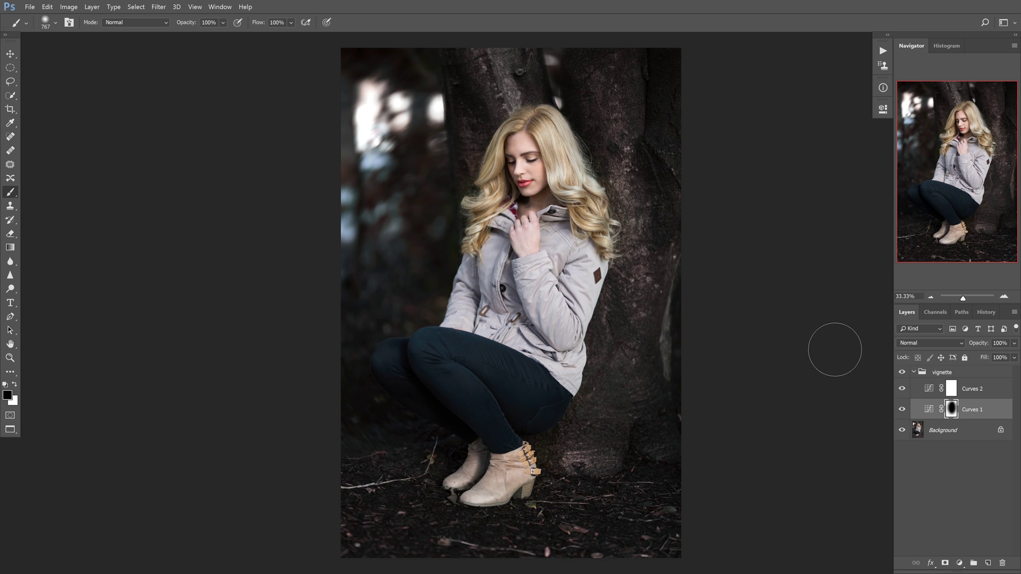